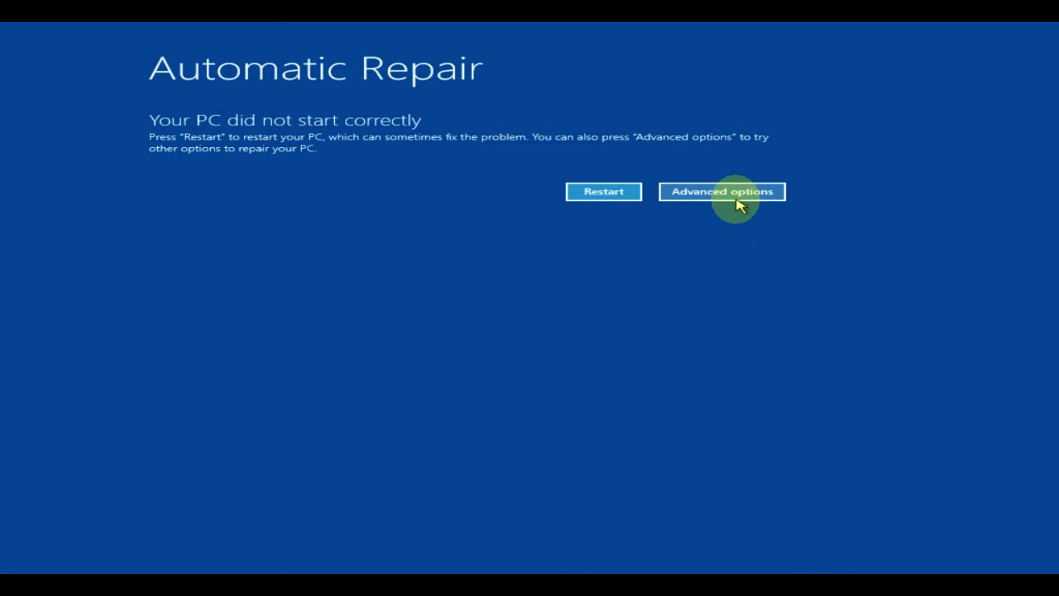
# Go through Advanced options > Troubleshoot > Advanced options > Startup Settings and restart to pick a startup mode
pyautogui.click(735, 199)
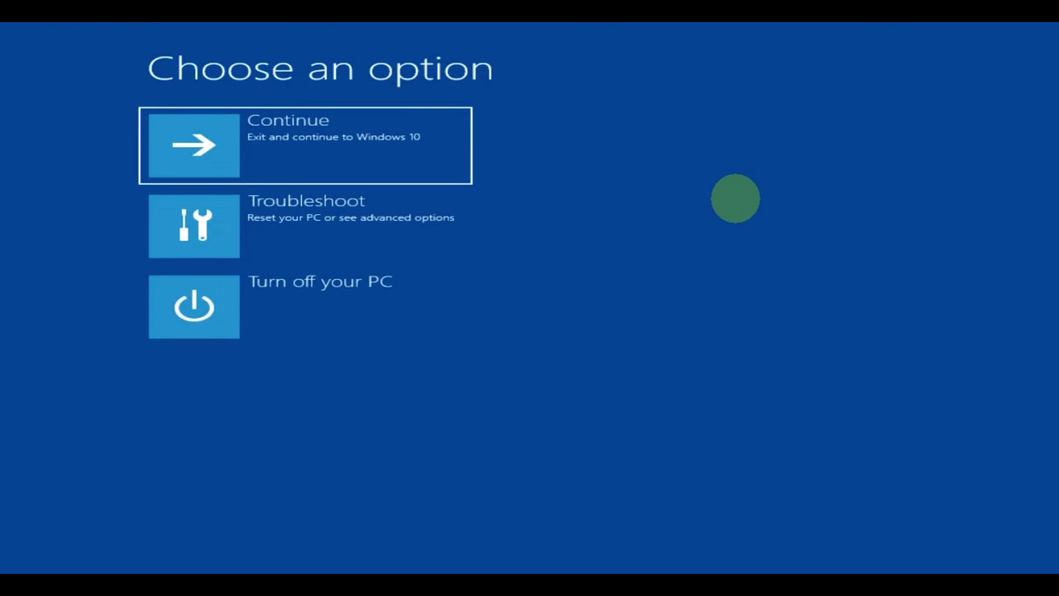
pyautogui.click(409, 223)
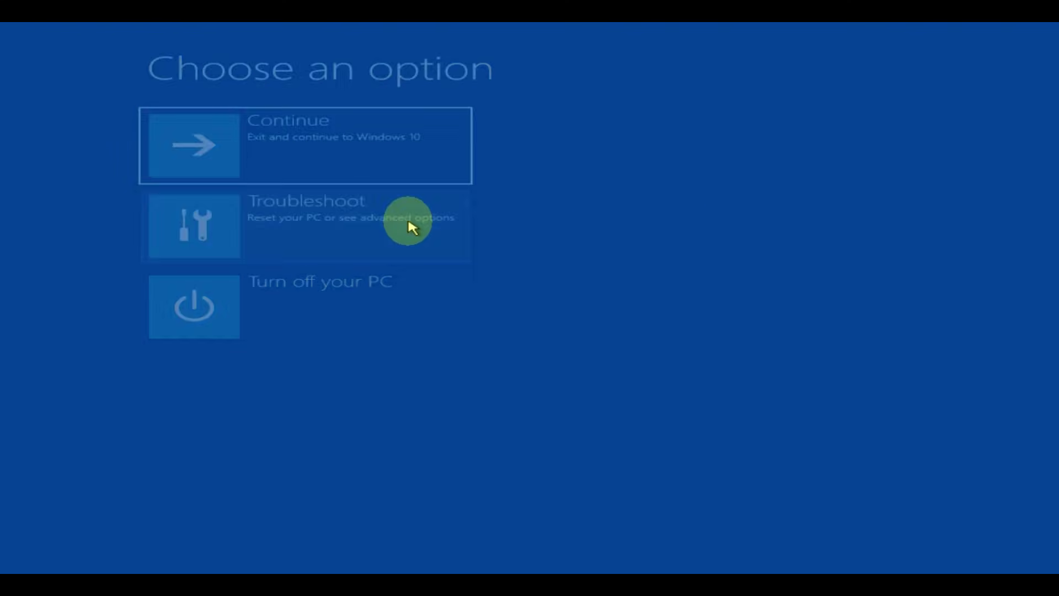
pyautogui.click(457, 238)
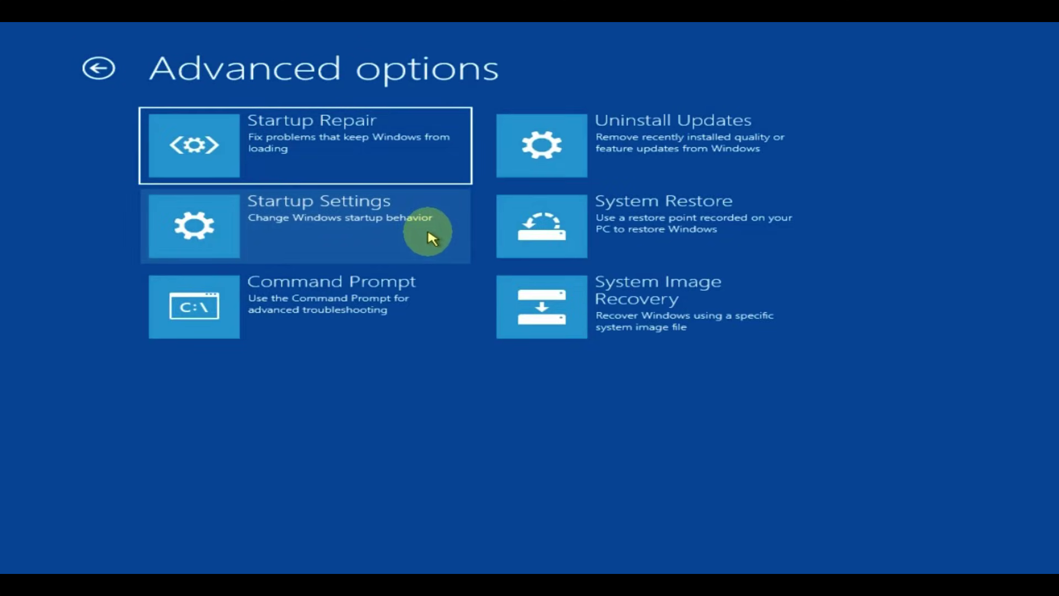
pyautogui.click(431, 238)
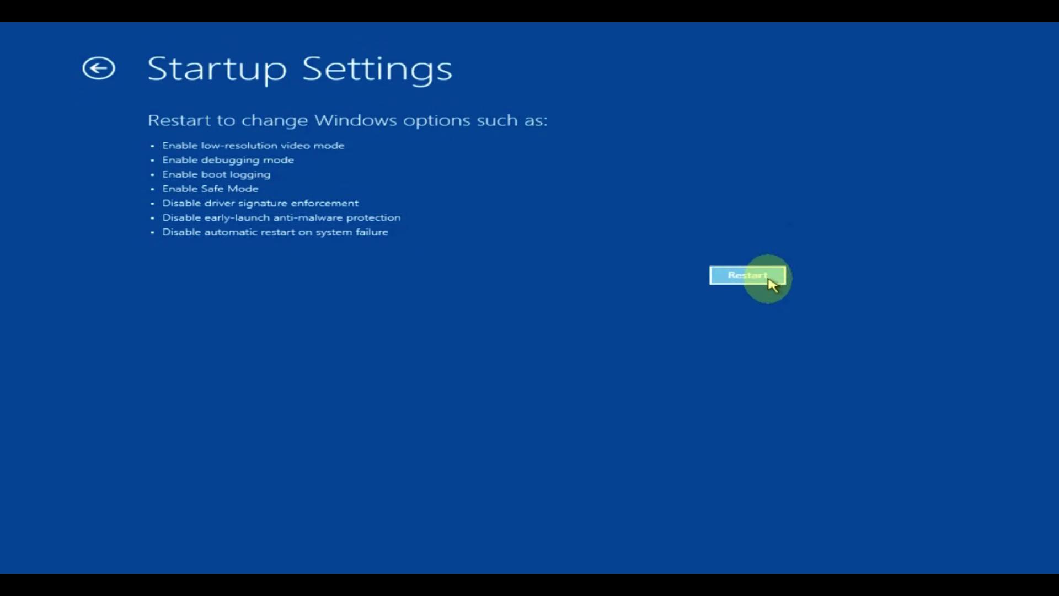
pyautogui.click(770, 281)
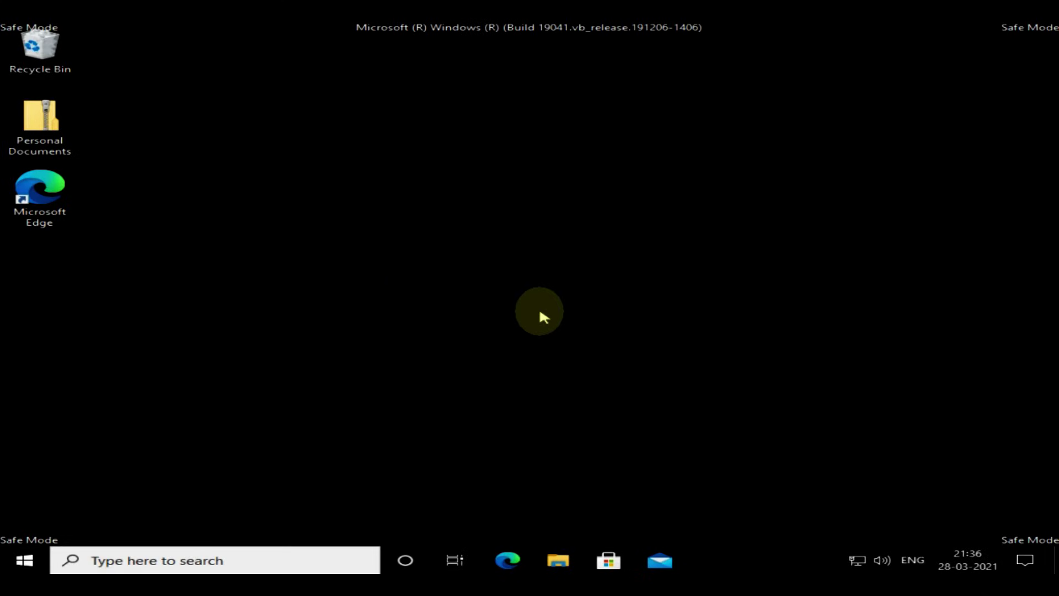
# Search 'control' and open Control Panel's Uninstall a program list
pyautogui.click(213, 560)
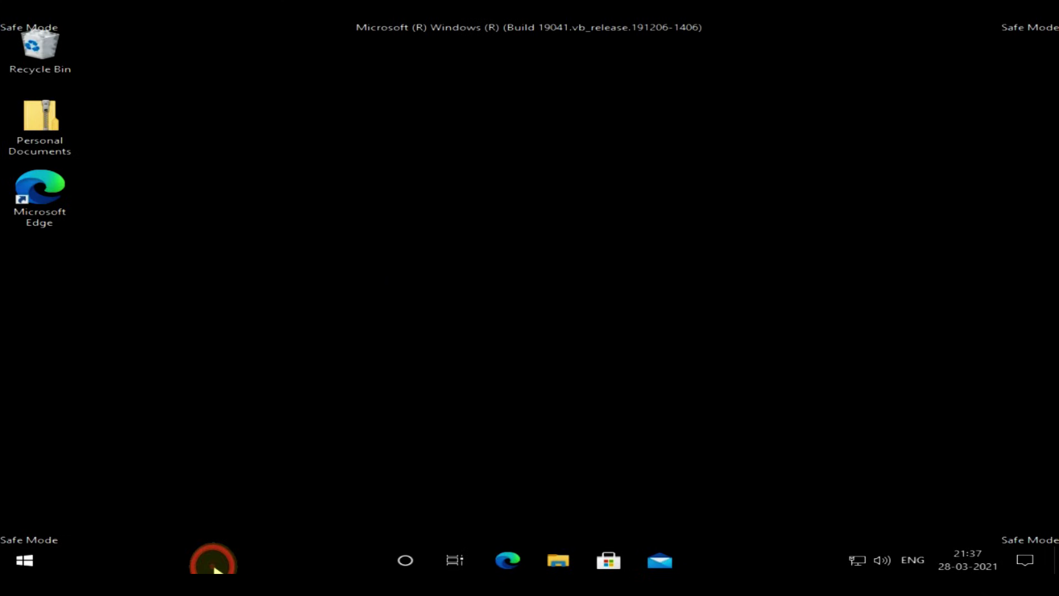
pyautogui.write('control')
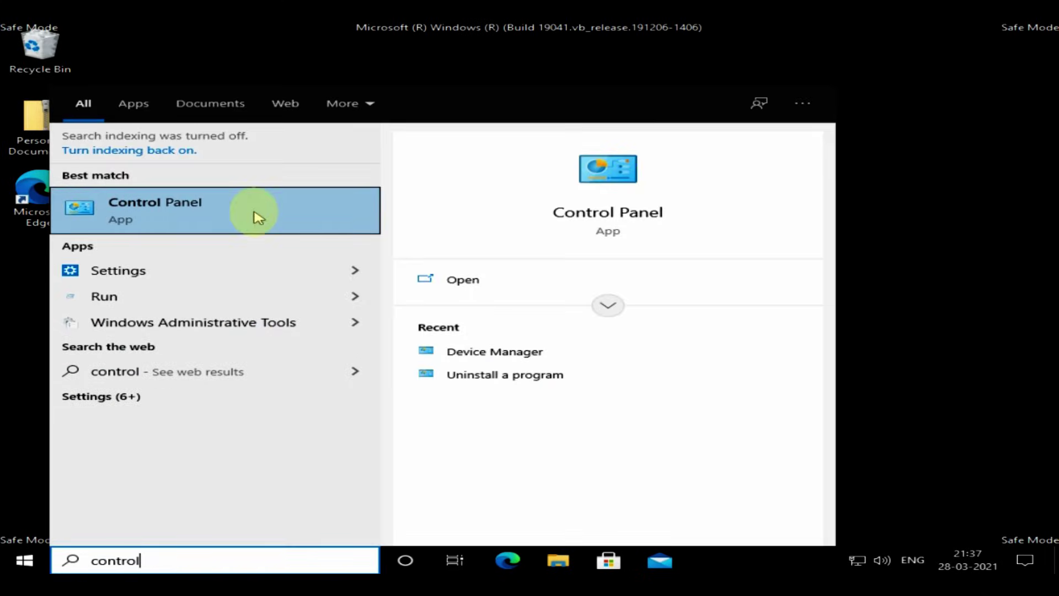
pyautogui.click(242, 220)
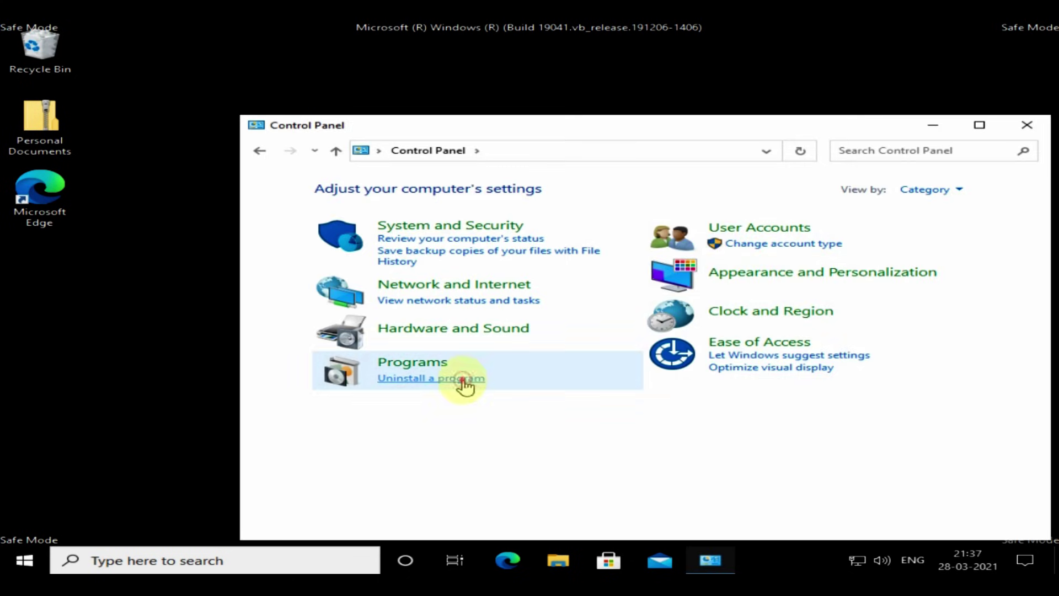
pyautogui.click(466, 381)
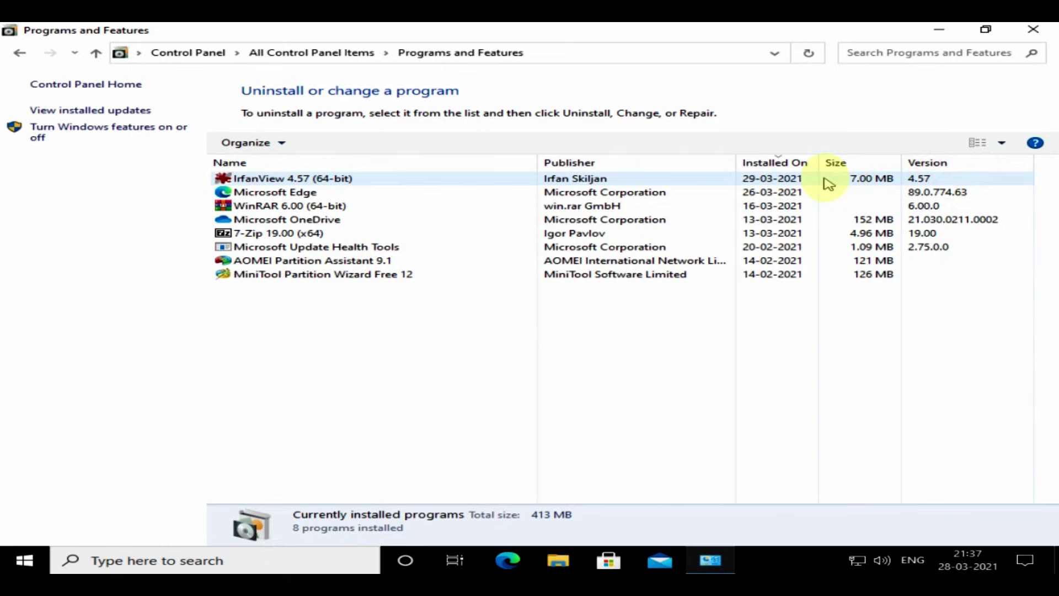
# Sort programs newest-first by Installed On and uninstall IrfanView 4.57
pyautogui.click(775, 164)
pyautogui.click(776, 166)
pyautogui.click(326, 184)
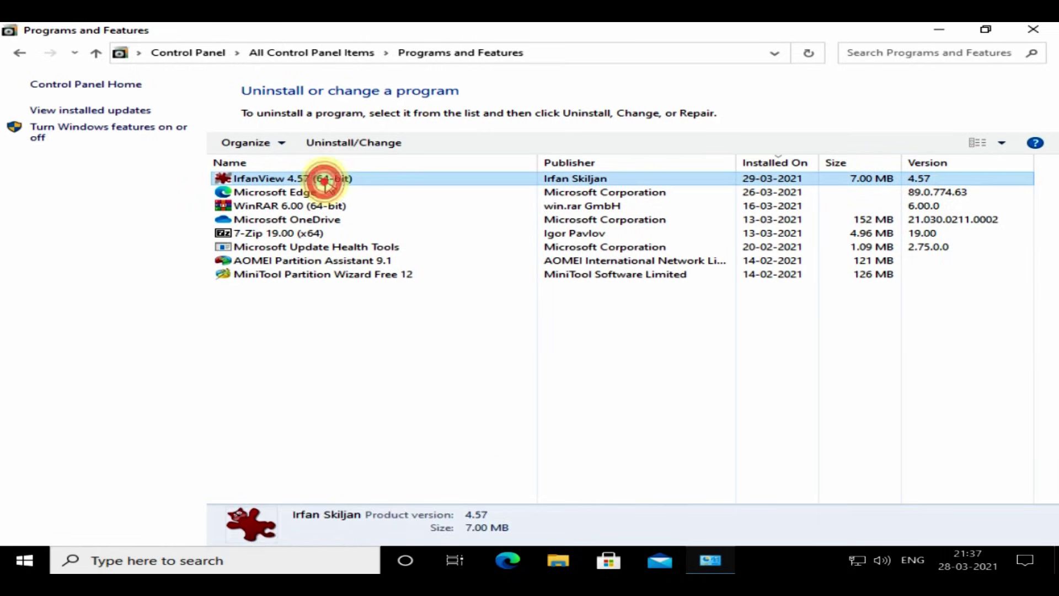
pyautogui.rightClick(327, 184)
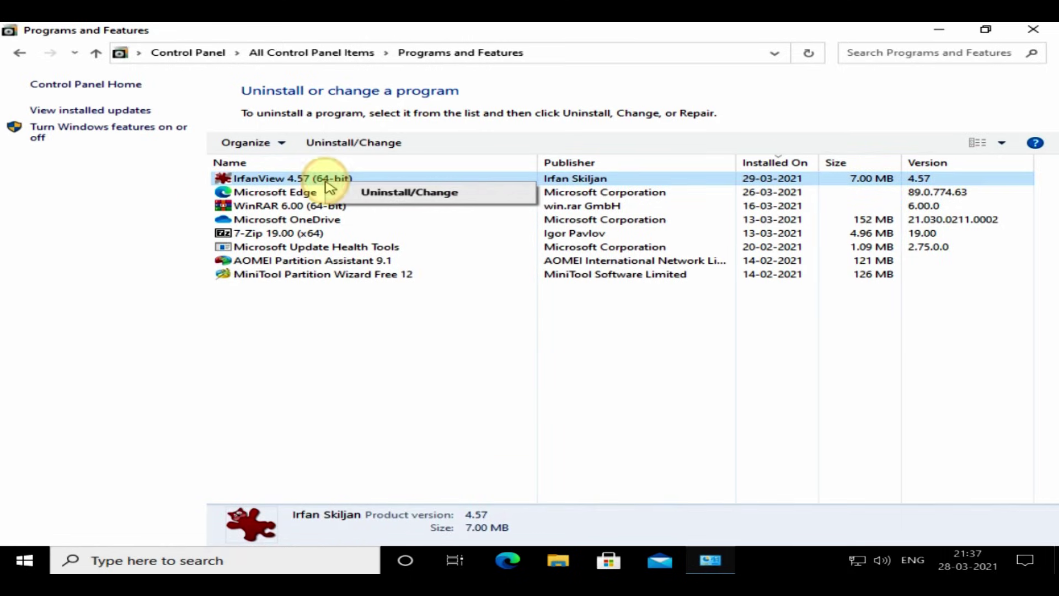
pyautogui.click(418, 193)
pyautogui.click(548, 376)
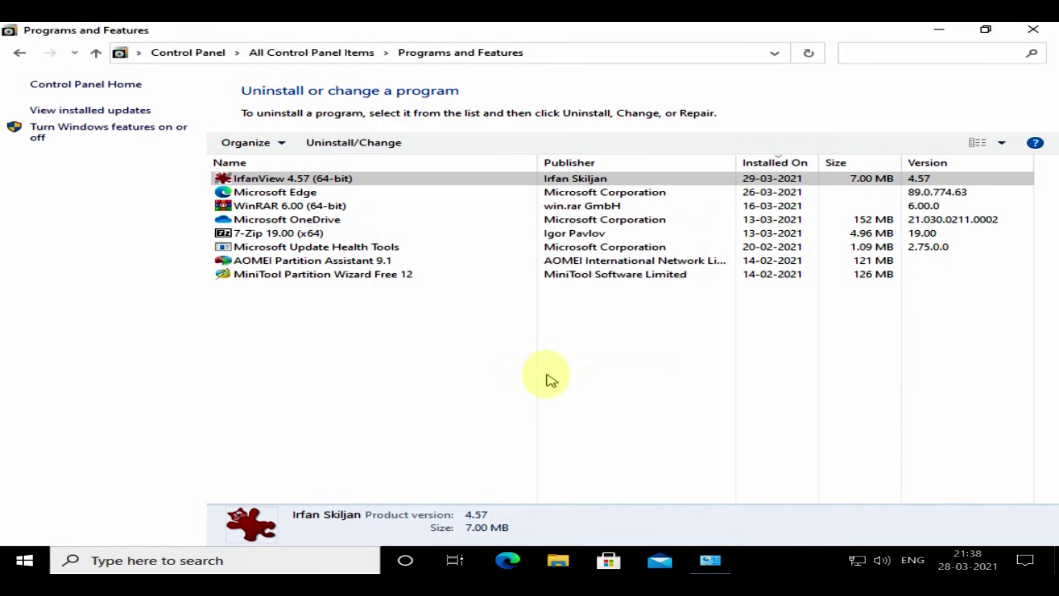
pyautogui.click(695, 351)
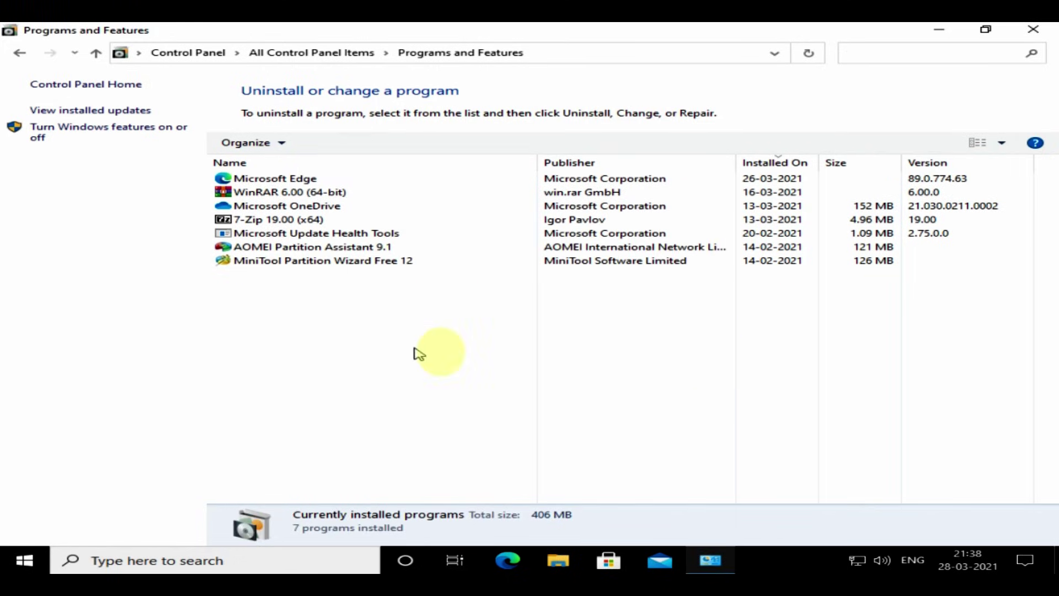
# Sort installed updates newest-first and uninstall Security Update KB5000802
pyautogui.click(127, 113)
pyautogui.click(971, 171)
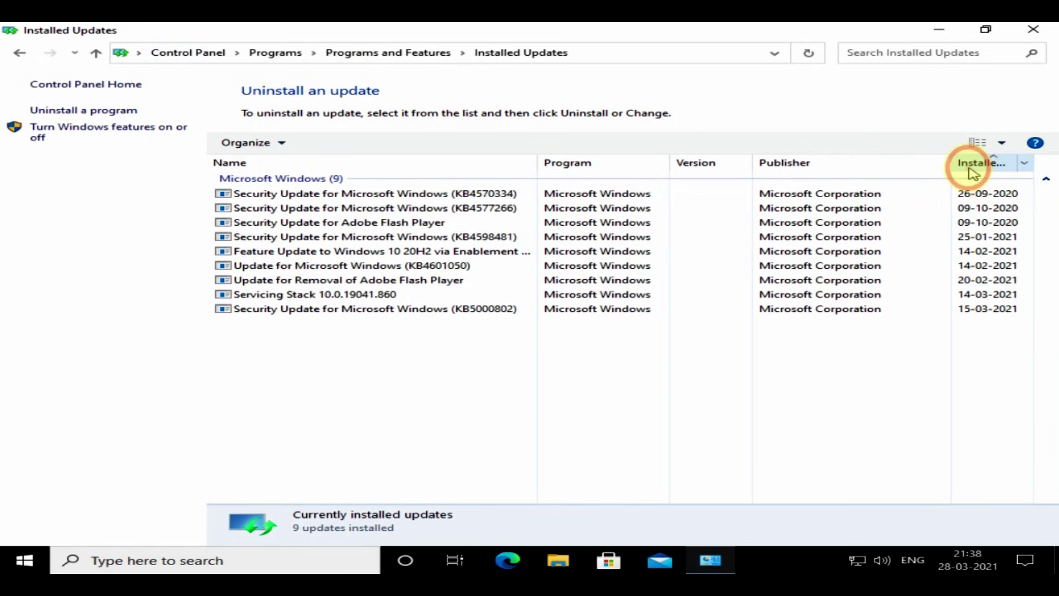
pyautogui.click(972, 165)
pyautogui.click(984, 193)
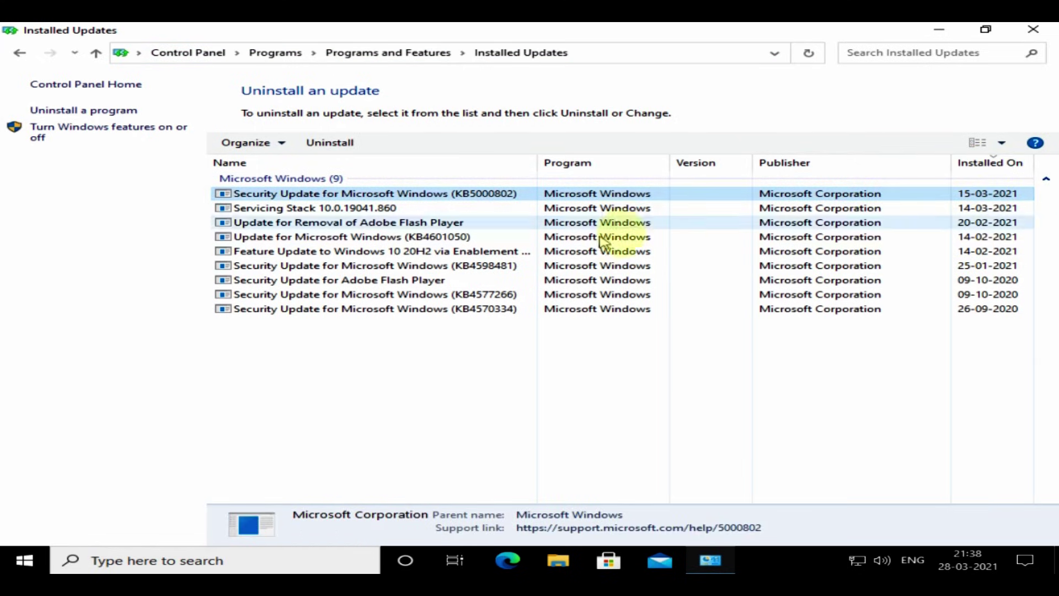
pyautogui.rightClick(429, 194)
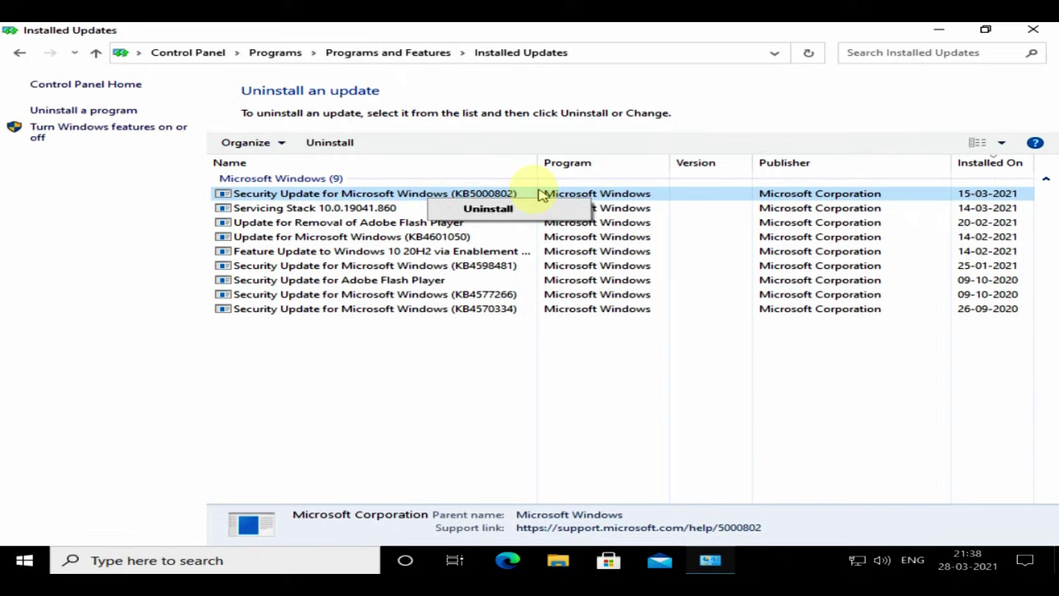
pyautogui.click(538, 212)
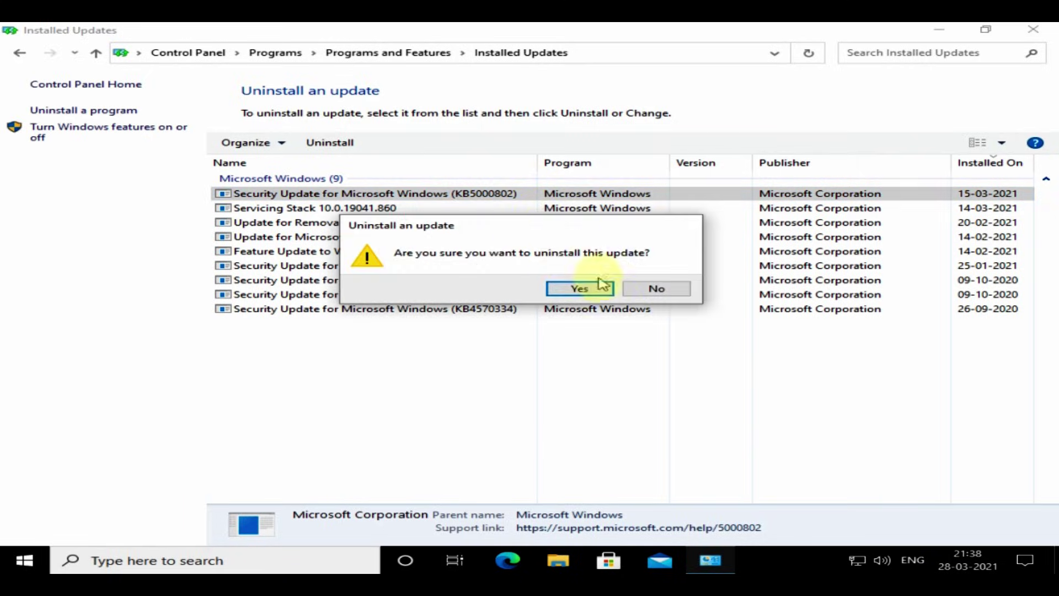
pyautogui.click(603, 284)
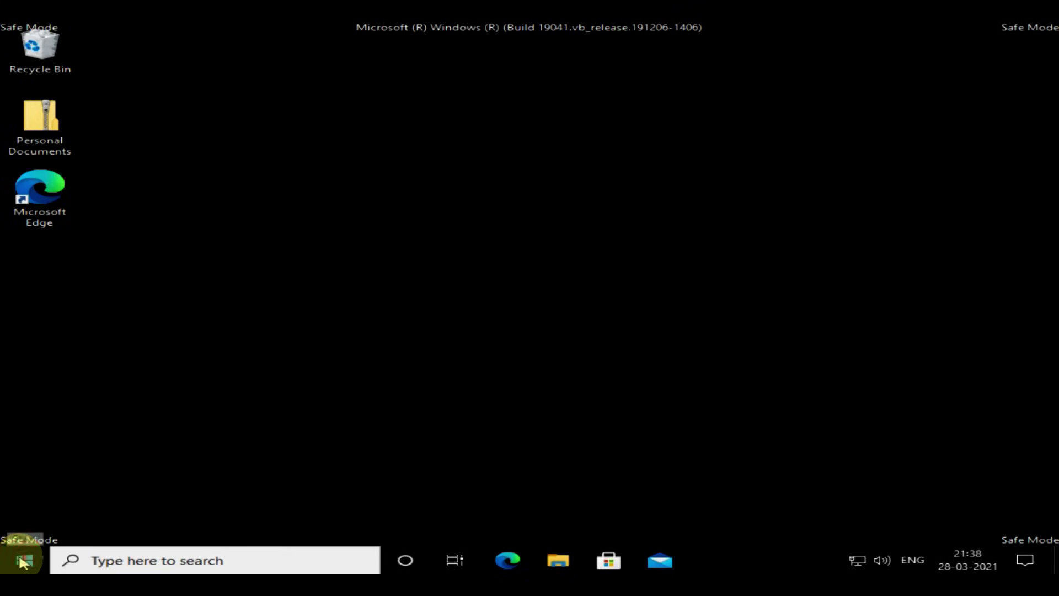
# Open the Microsoft Basic Display Adapter's properties in Device Manager
pyautogui.rightClick(23, 561)
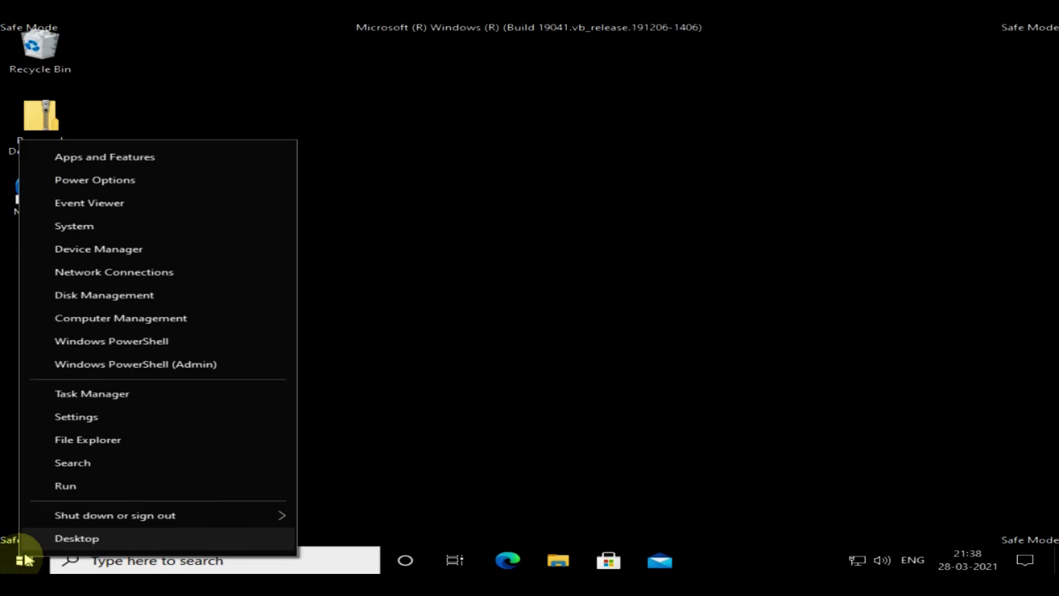
pyautogui.click(173, 252)
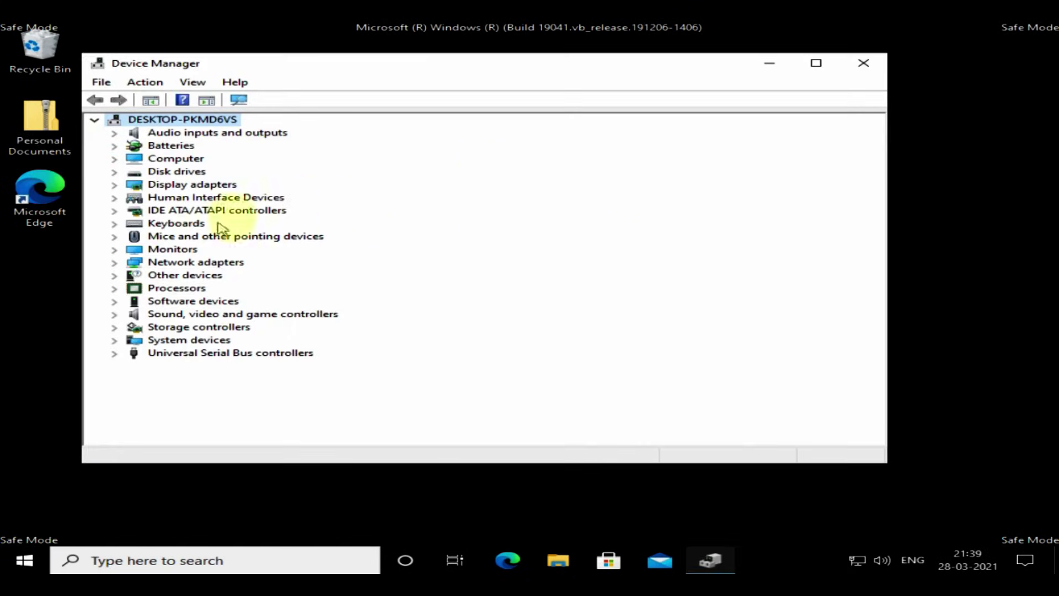
pyautogui.click(113, 184)
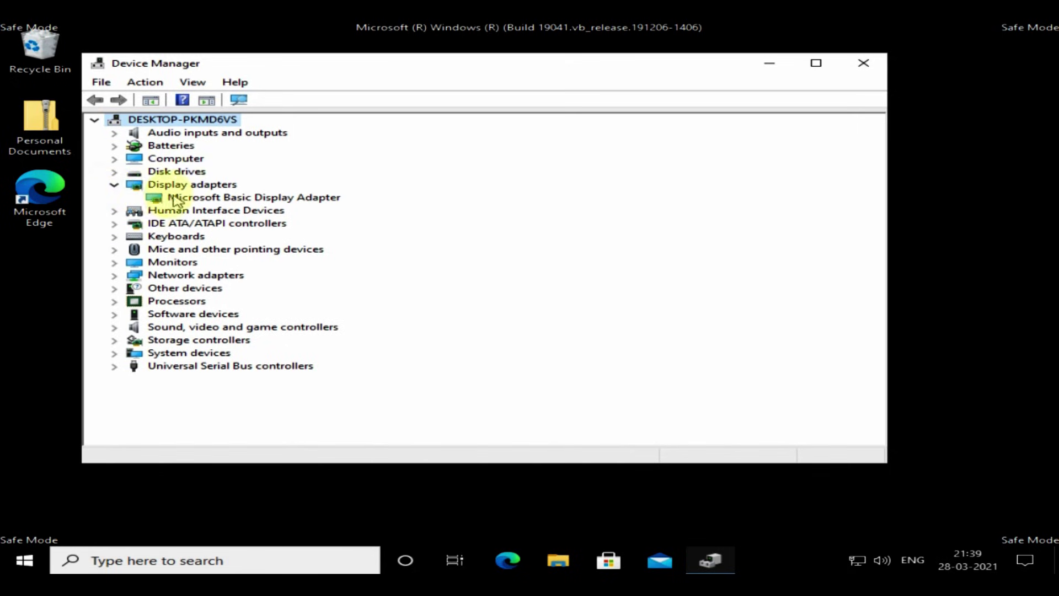
pyautogui.click(225, 197)
pyautogui.rightClick(226, 199)
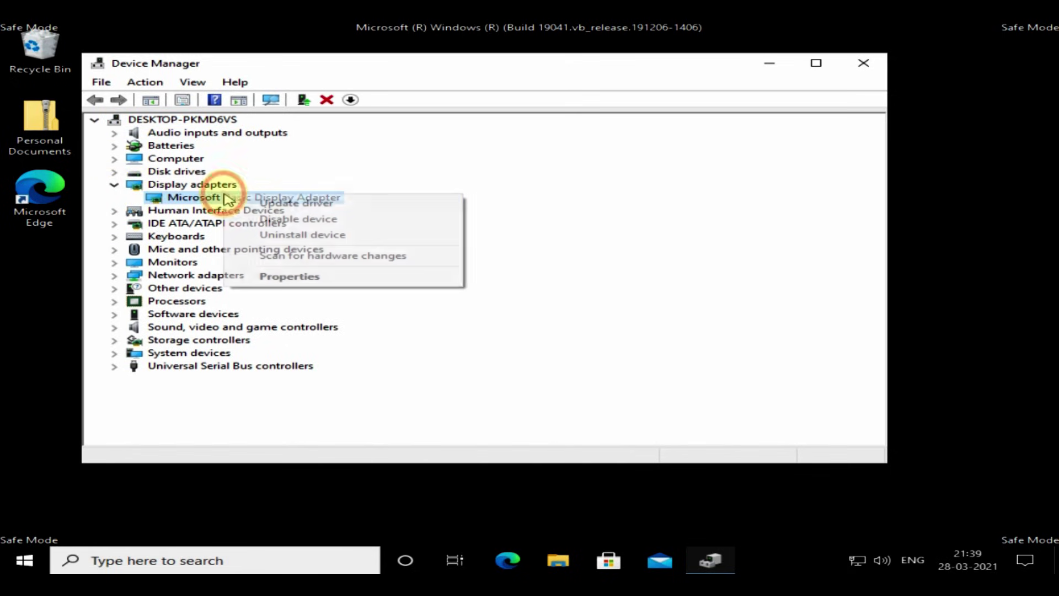
pyautogui.click(283, 276)
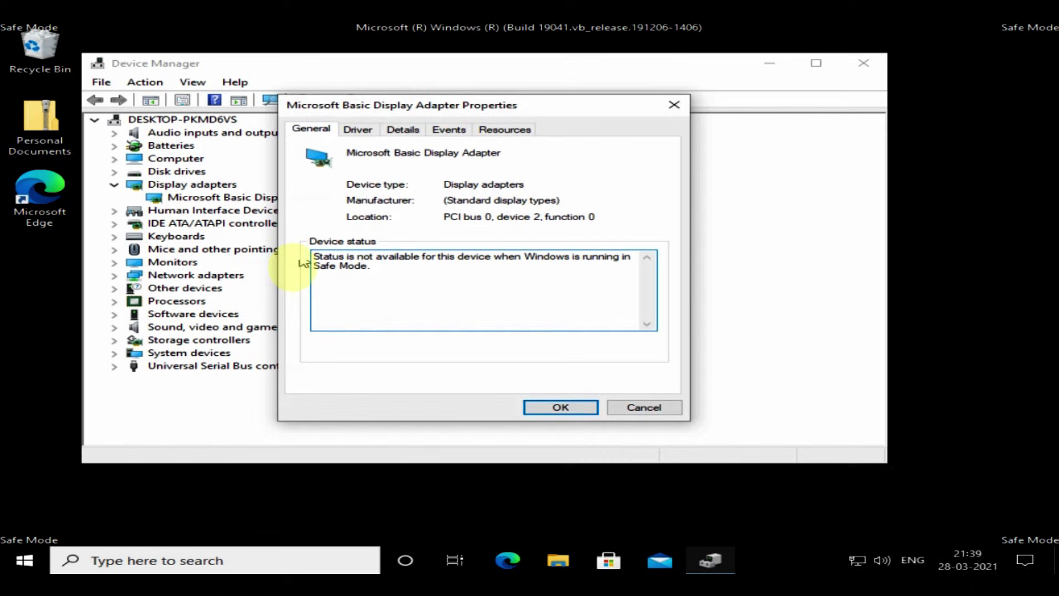
# Roll back the adapter's driver for reliability reasons, then inspect its latest device configured event
pyautogui.click(369, 131)
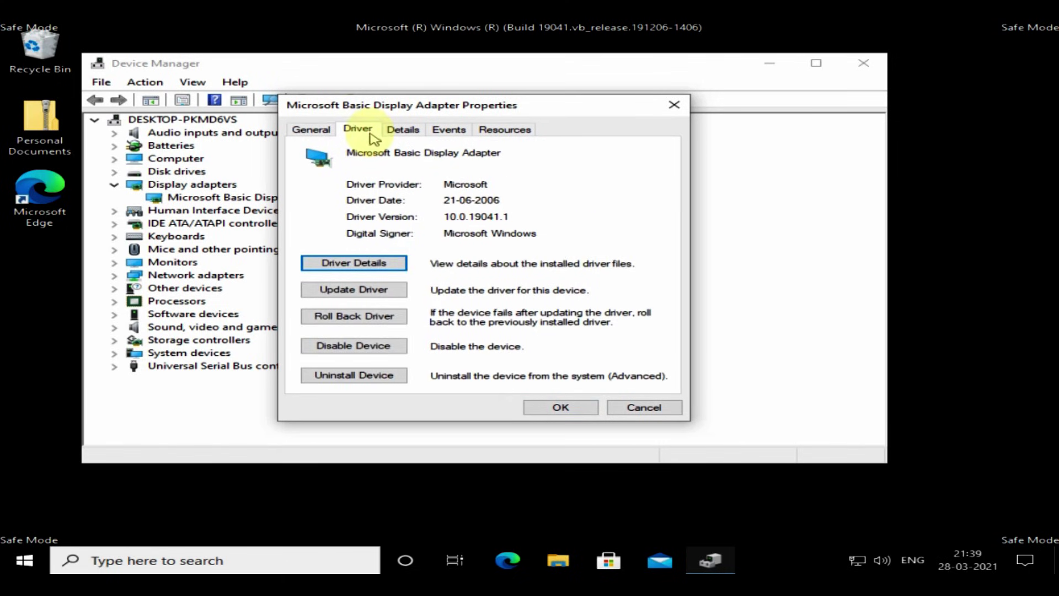
pyautogui.click(393, 319)
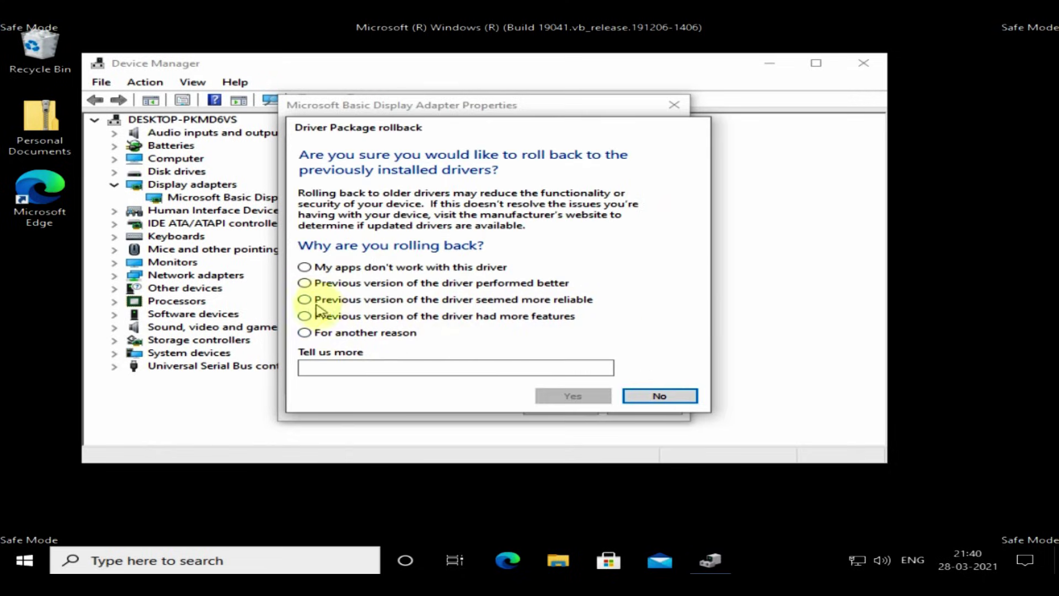
pyautogui.click(317, 303)
pyautogui.click(569, 396)
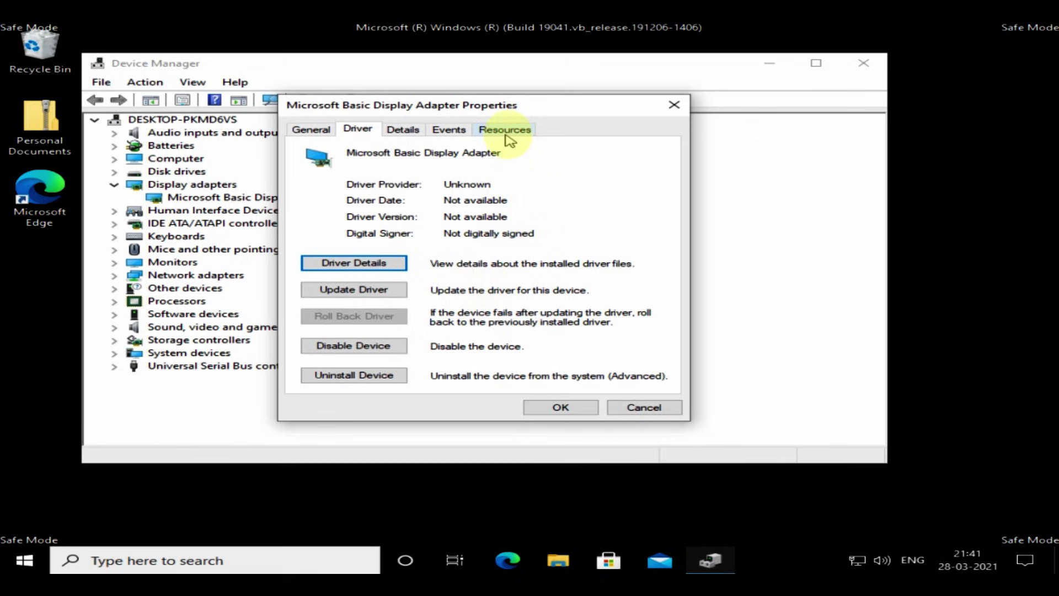
pyautogui.click(457, 131)
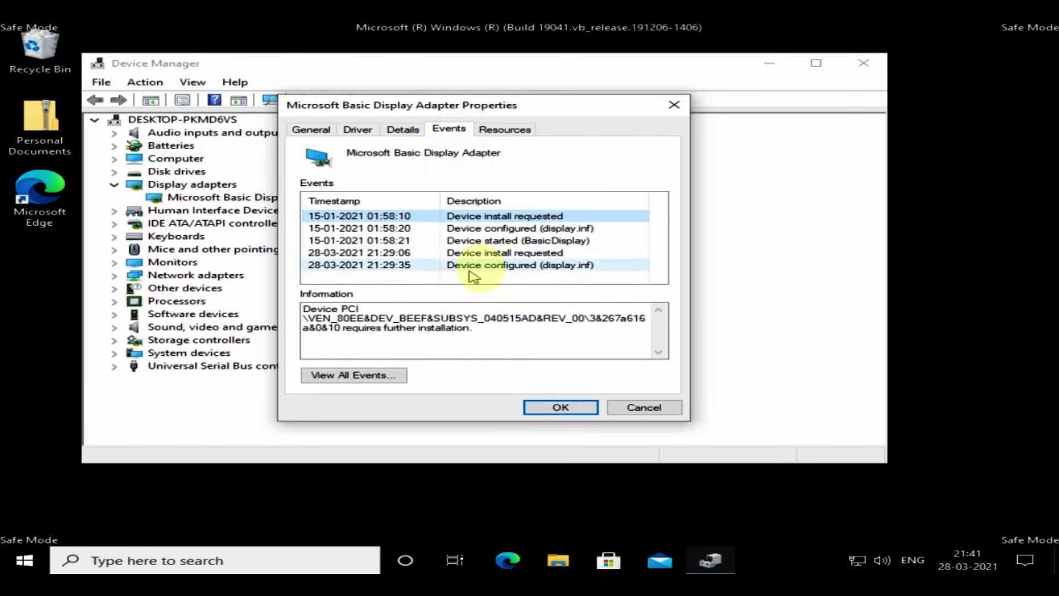
pyautogui.click(401, 270)
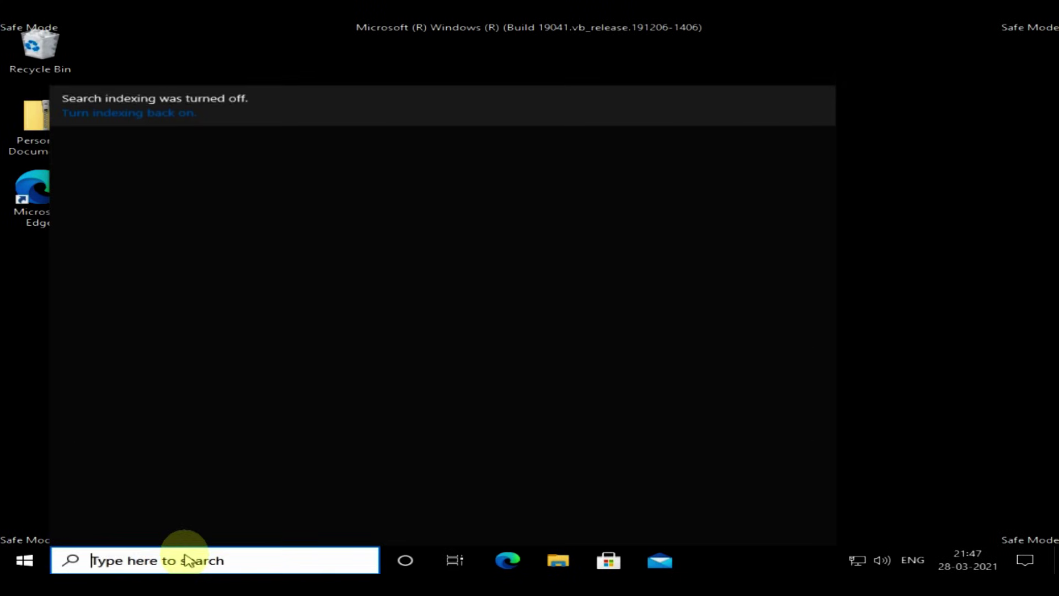
# Search 'advanced system' and uncheck Automatically restart in Startup and Recovery, saving the change
pyautogui.write('advanced system')
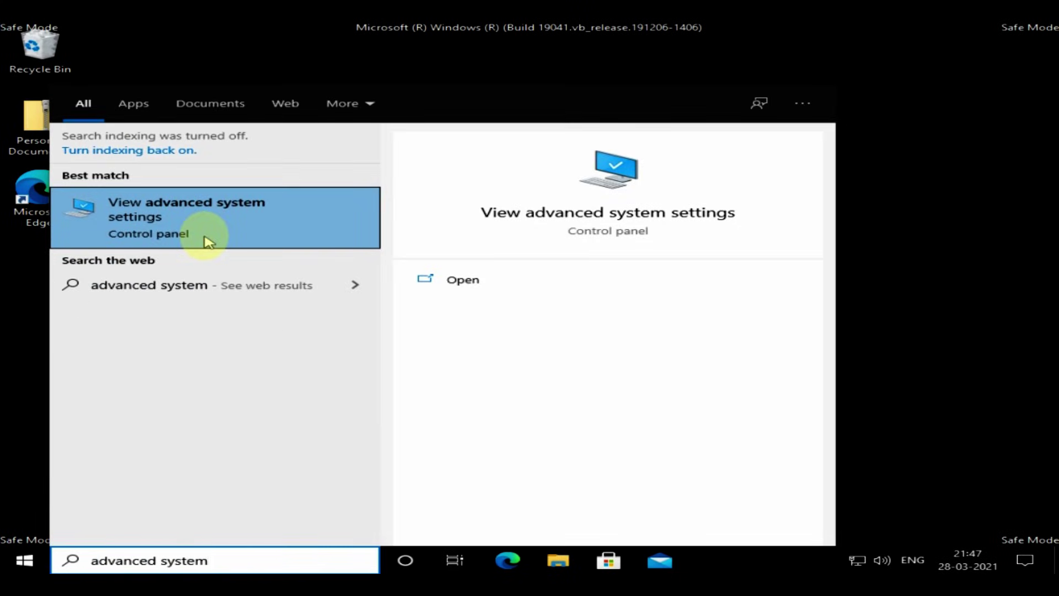
pyautogui.click(206, 236)
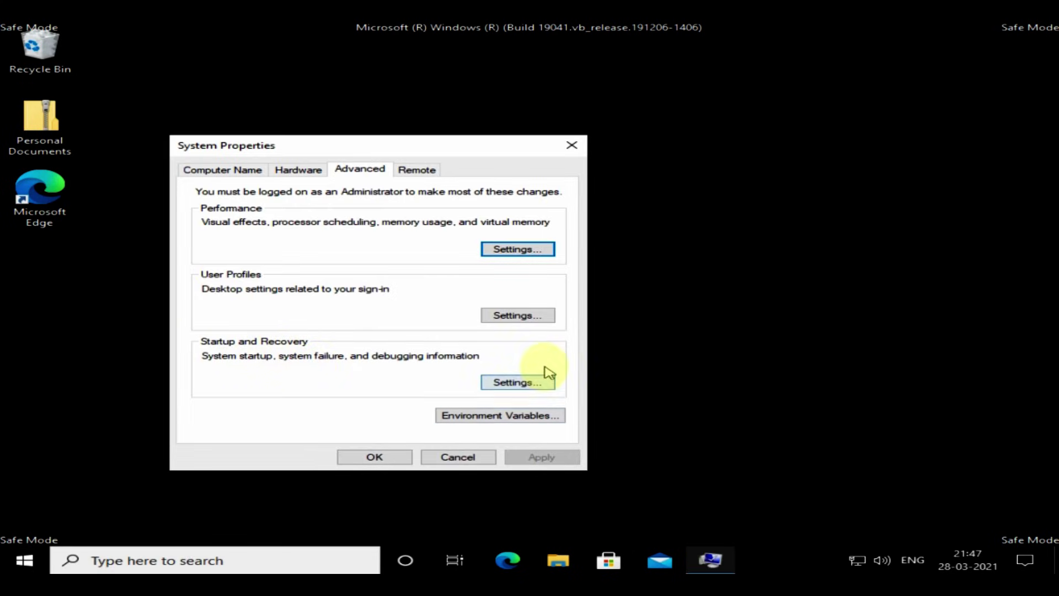
pyautogui.click(538, 386)
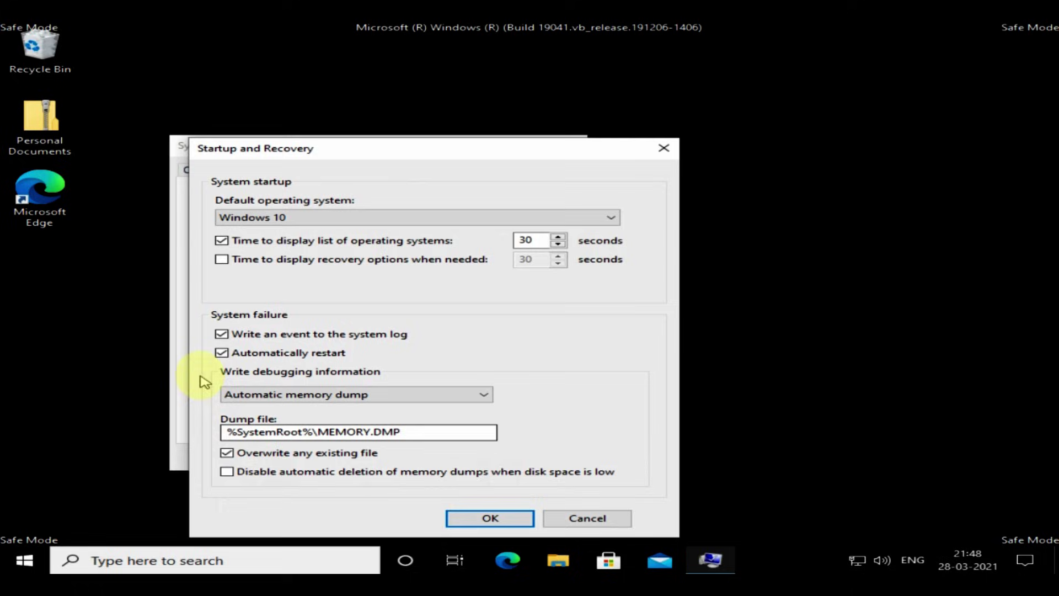
pyautogui.click(222, 358)
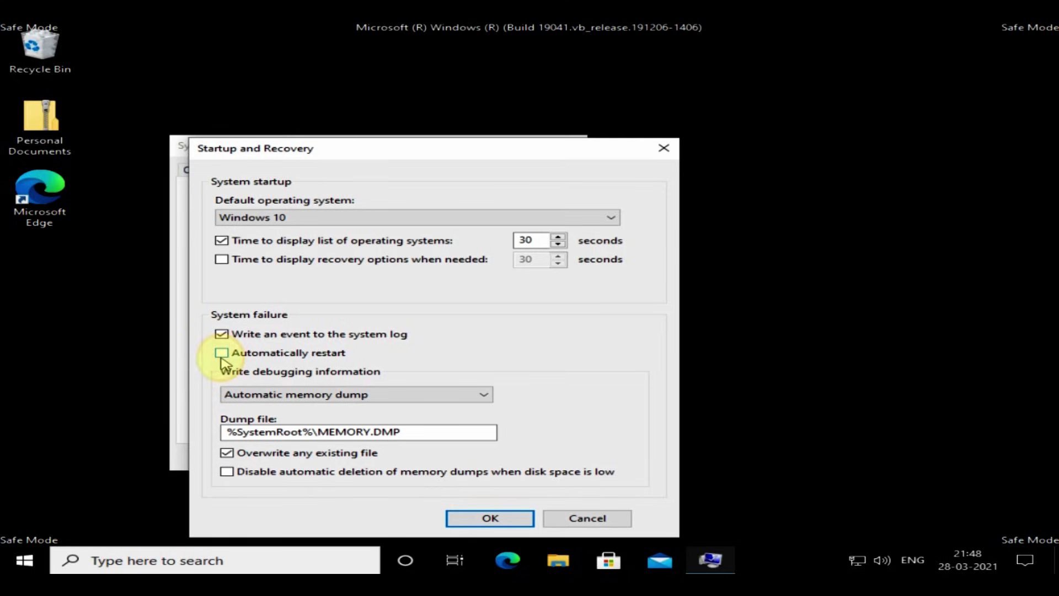
pyautogui.click(518, 521)
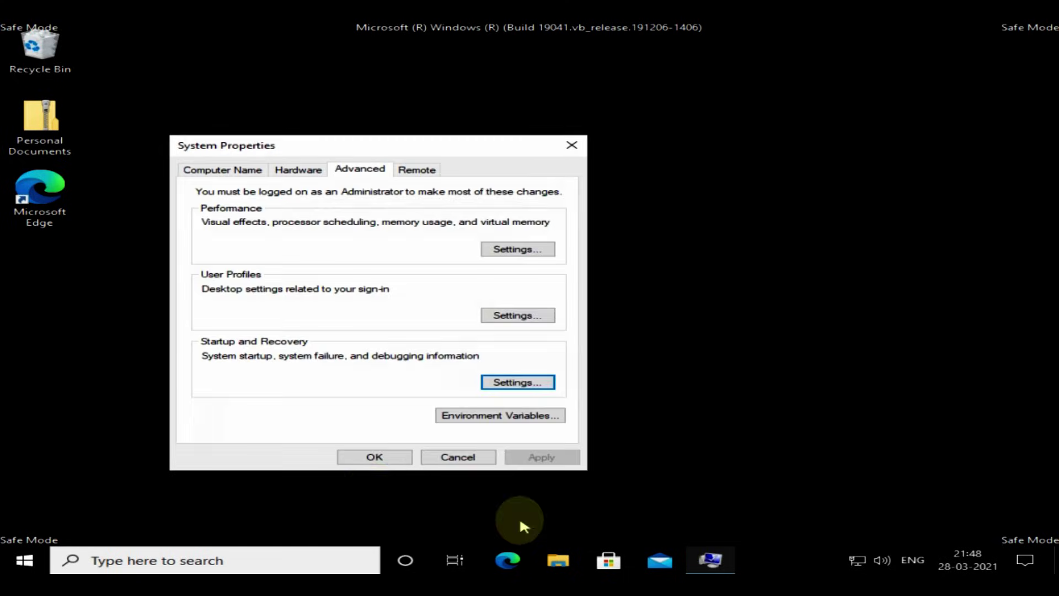
pyautogui.click(375, 457)
# Restart the PC from the Start menu's Power options
pyautogui.click(24, 561)
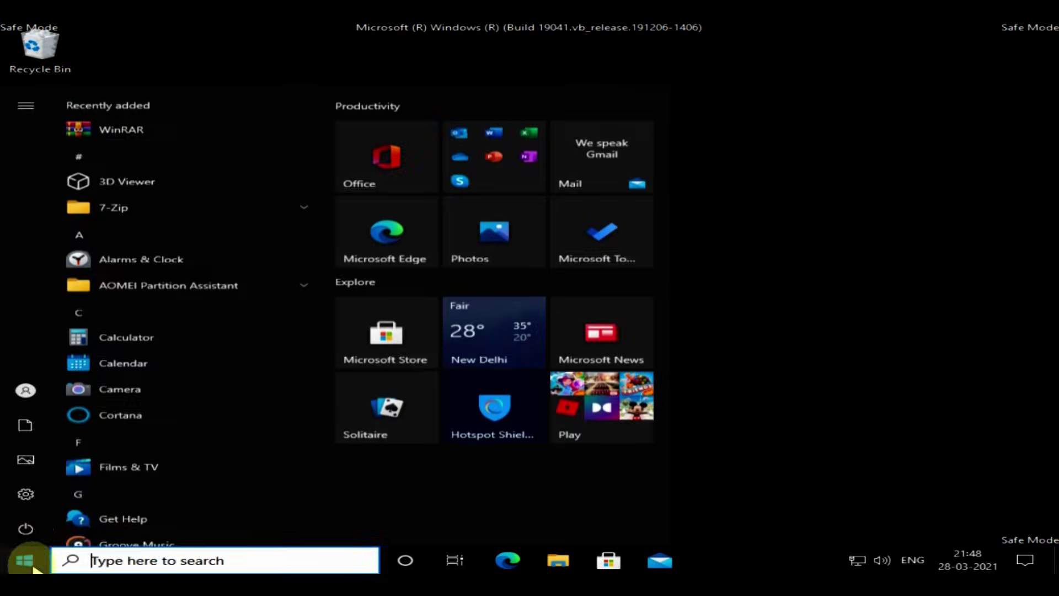
pyautogui.click(26, 529)
pyautogui.click(104, 485)
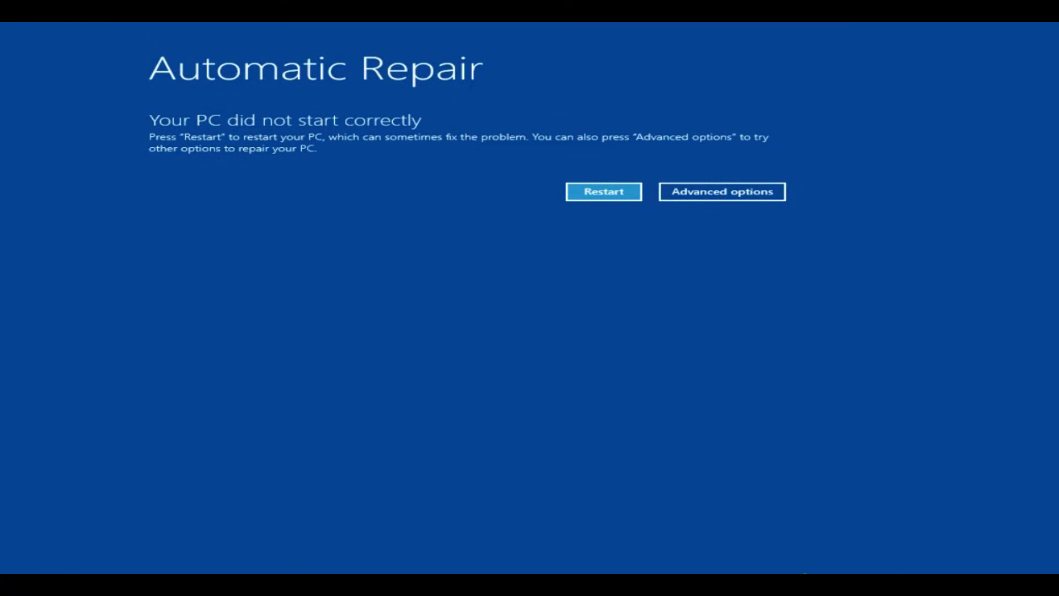
# On the Automatic Repair screen, go to Advanced options > Troubleshoot > Advanced options
pyautogui.click(737, 196)
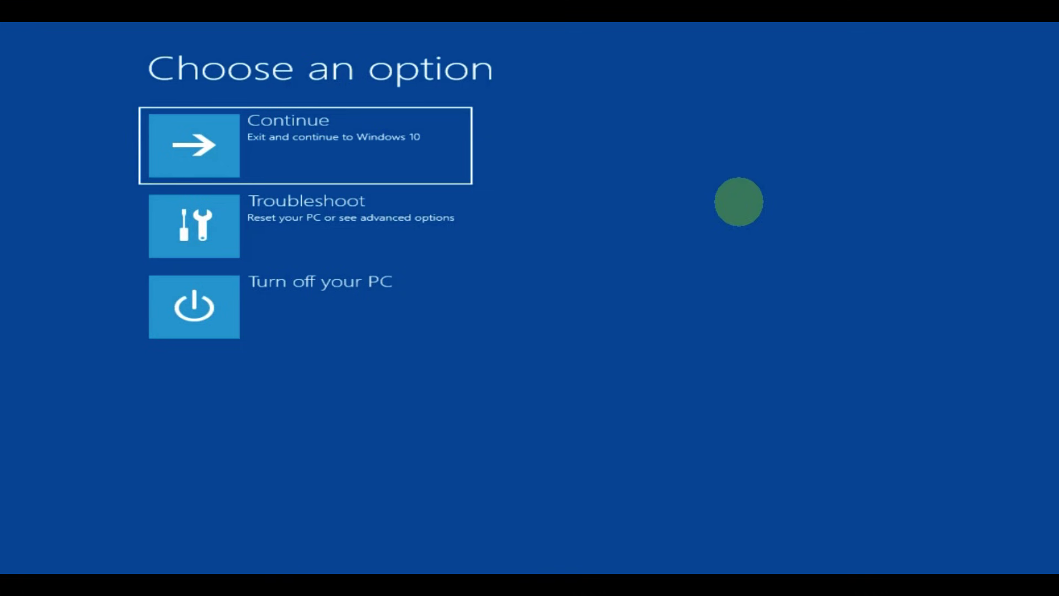
pyautogui.click(412, 224)
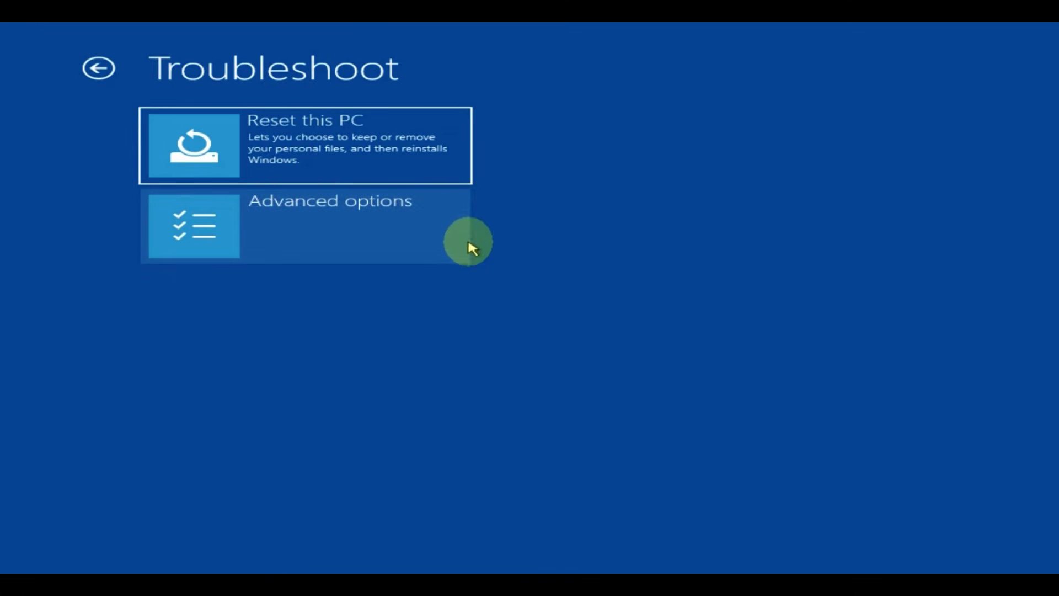
pyautogui.click(453, 237)
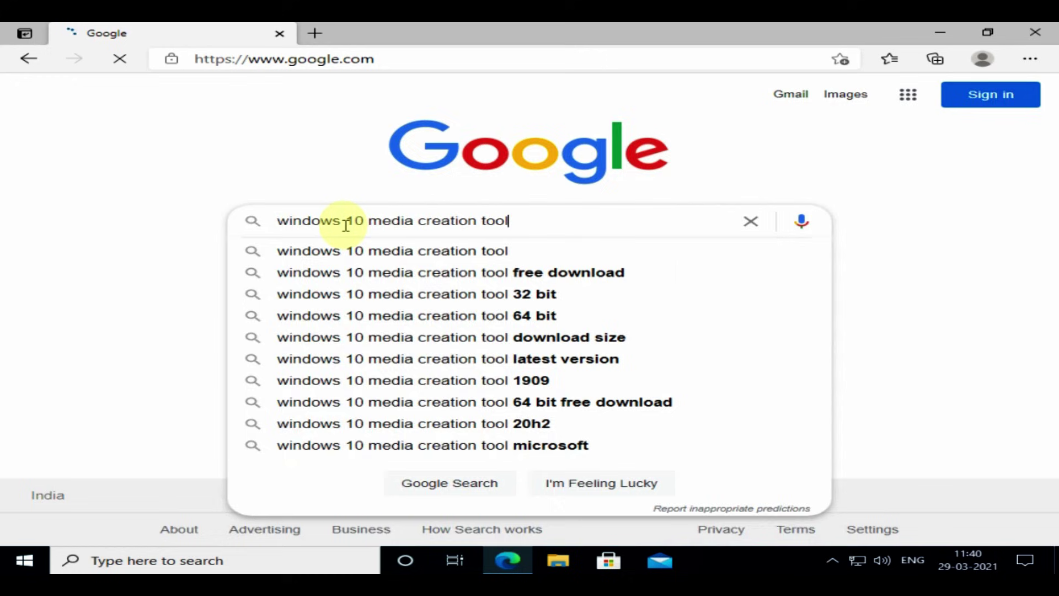
# Search 'windows 10 media creation tool', download it from Microsoft's Download Windows 10 page, and run it
pyautogui.press('Return')
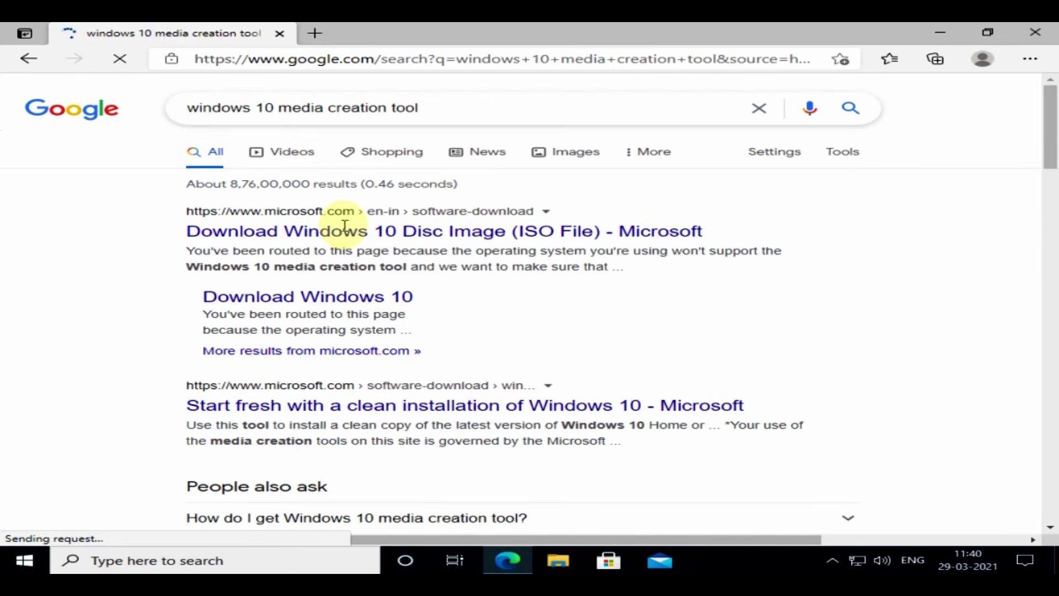
pyautogui.click(366, 298)
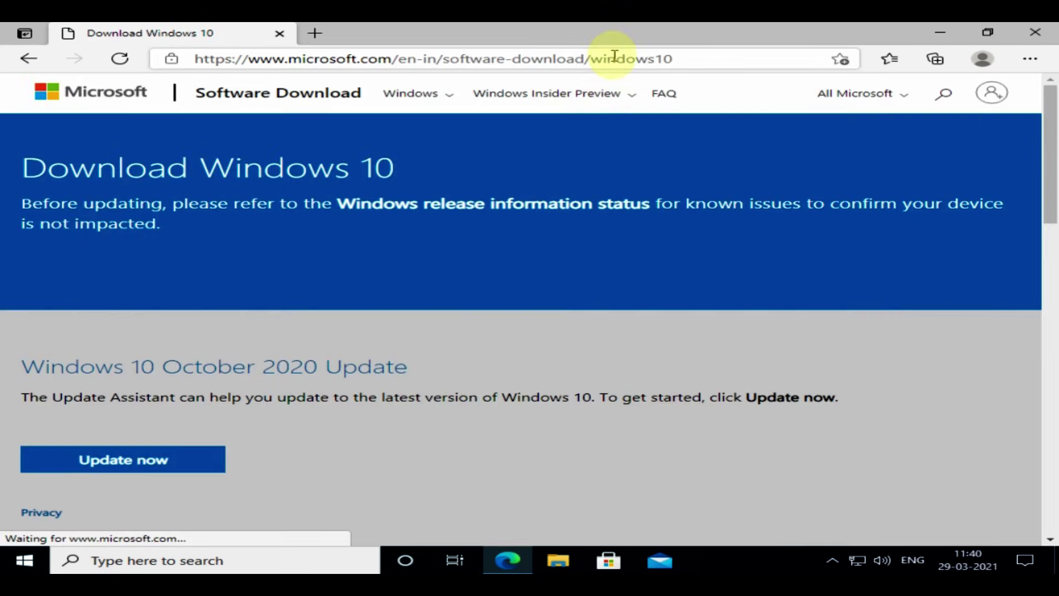
pyautogui.click(614, 56)
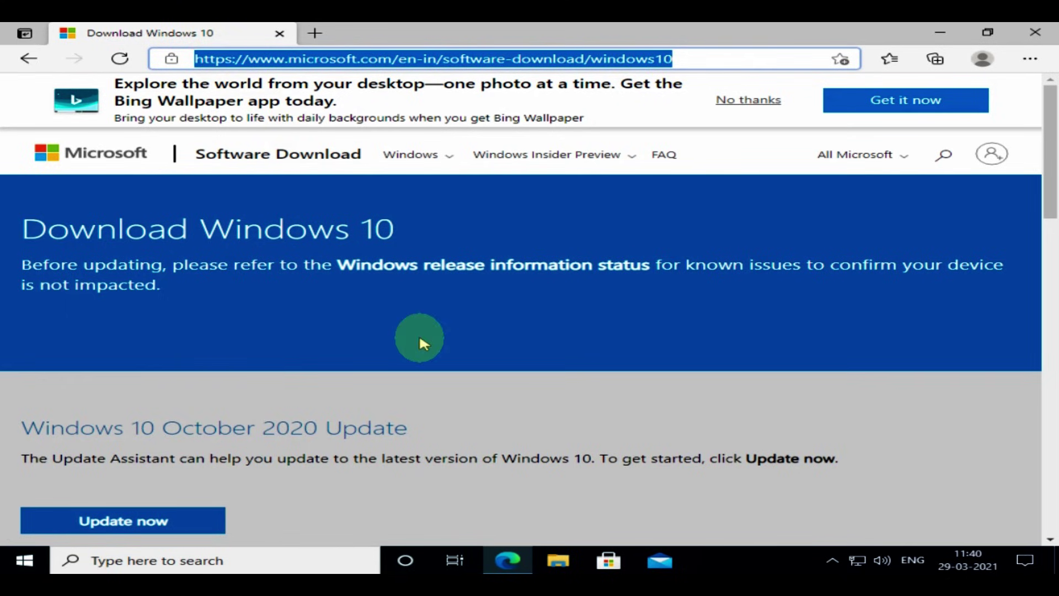
pyautogui.scroll(-8, 385, 349)
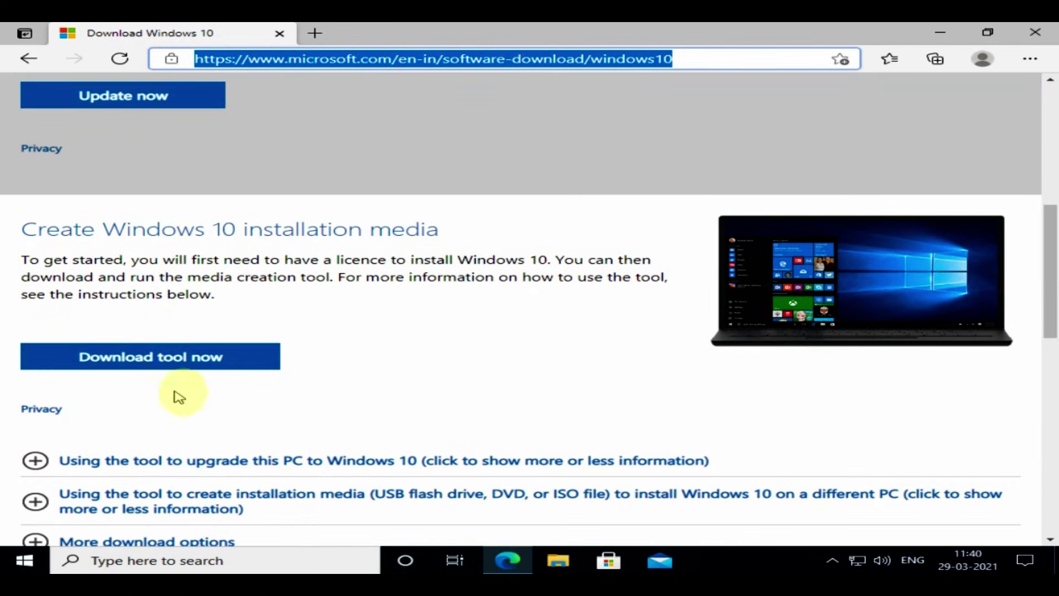
pyautogui.click(167, 366)
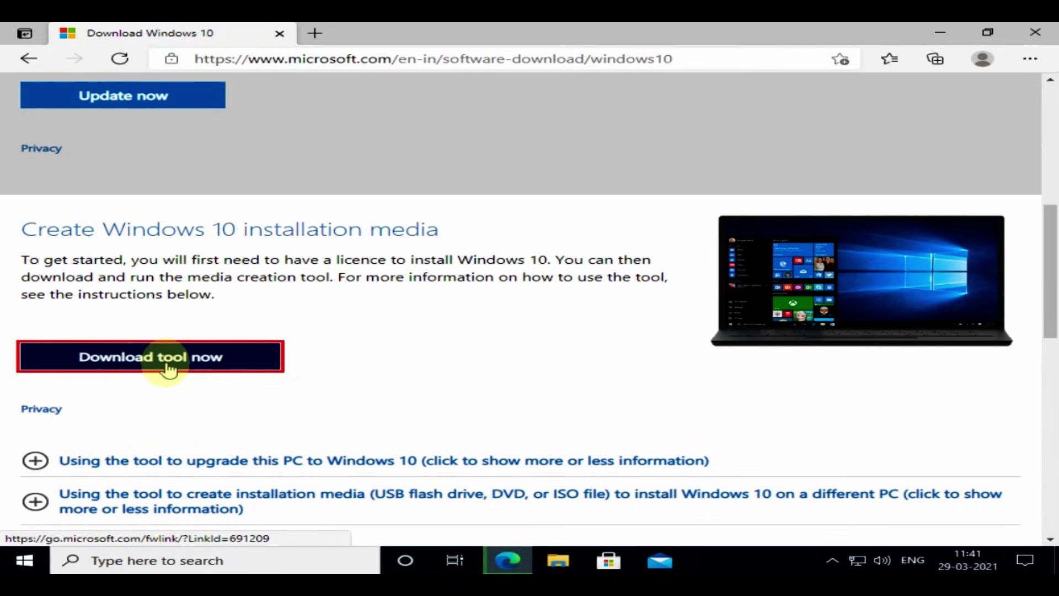
pyautogui.click(77, 535)
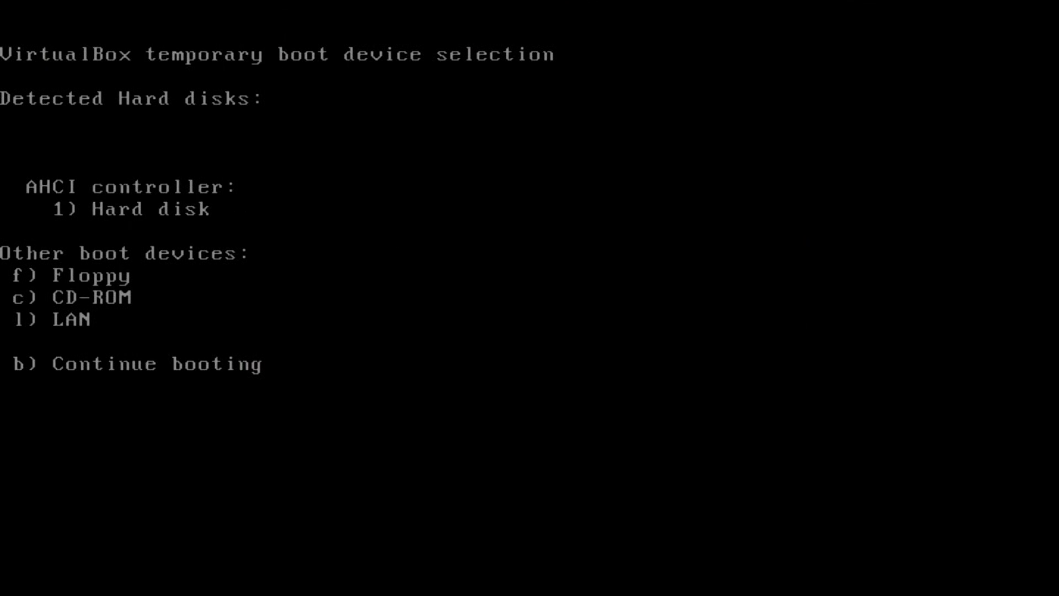
# Boot from the CD-ROM (option c), keep default language settings, and open Repair your computer > Troubleshoot
pyautogui.press('c')
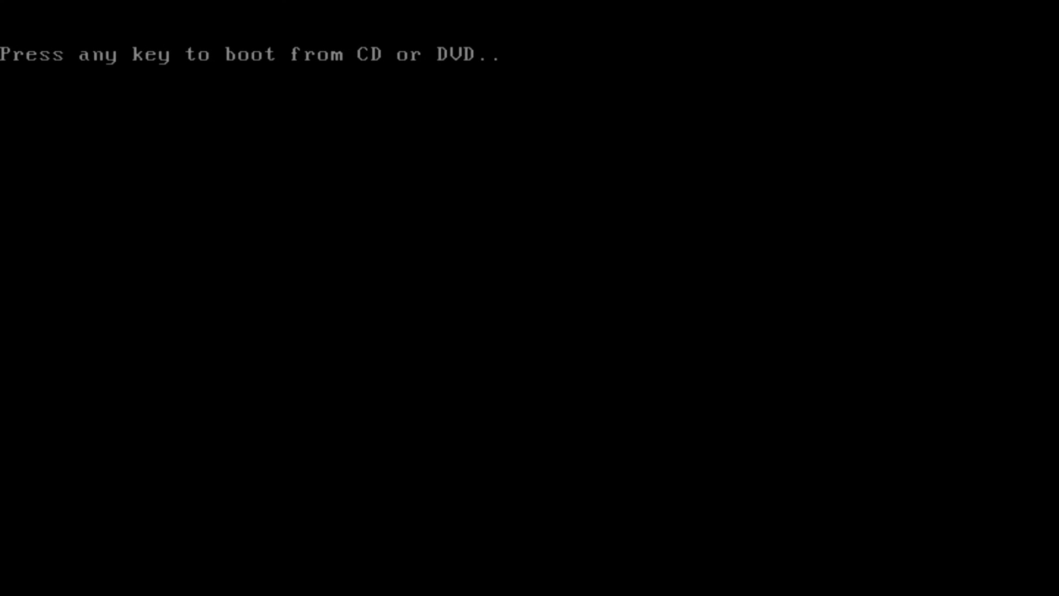
pyautogui.press('Return')
pyautogui.press('Return')
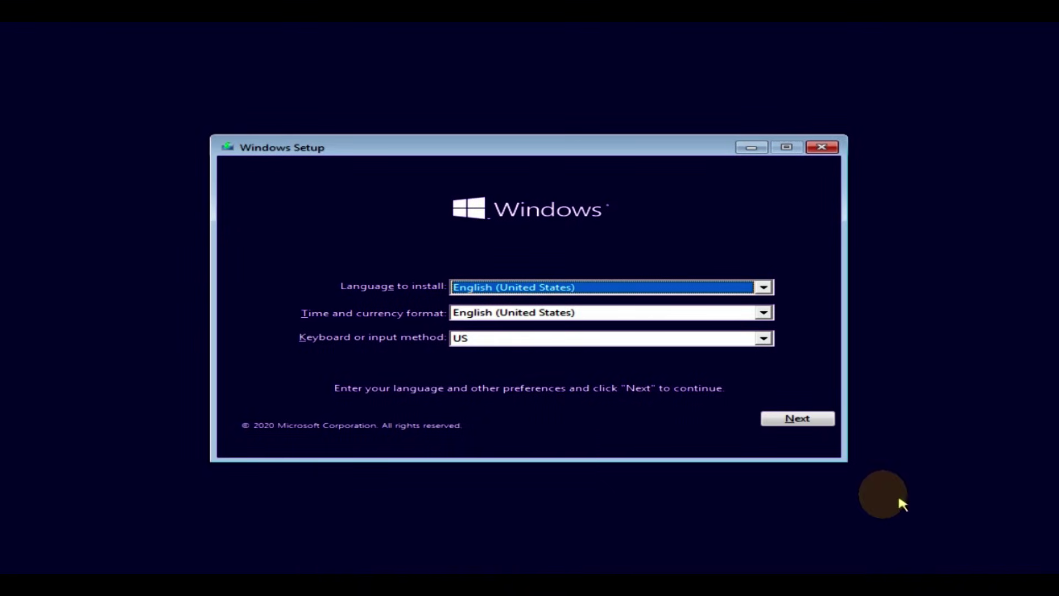
pyautogui.click(796, 420)
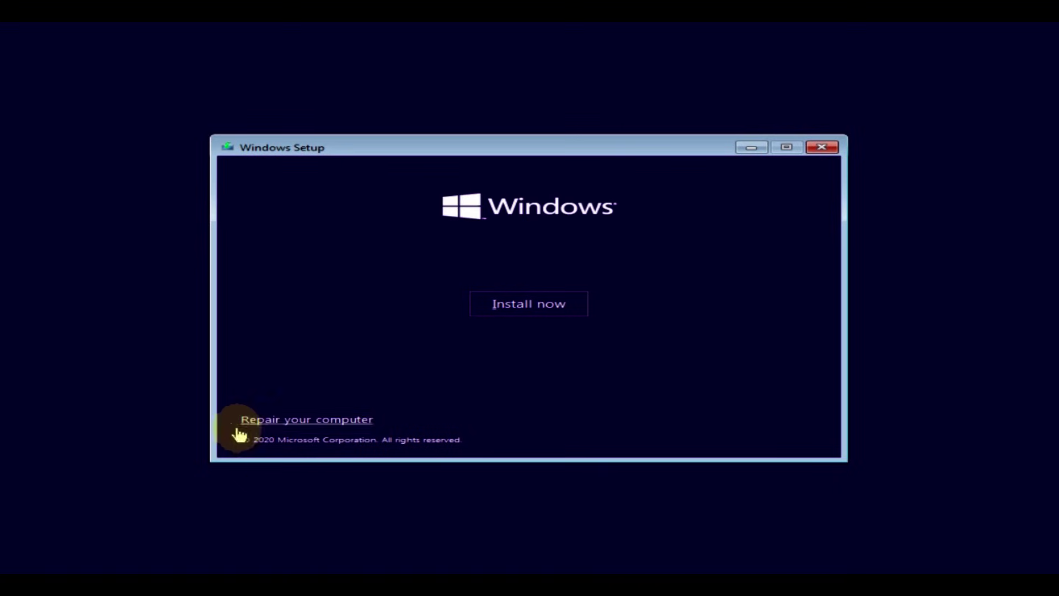
pyautogui.click(350, 425)
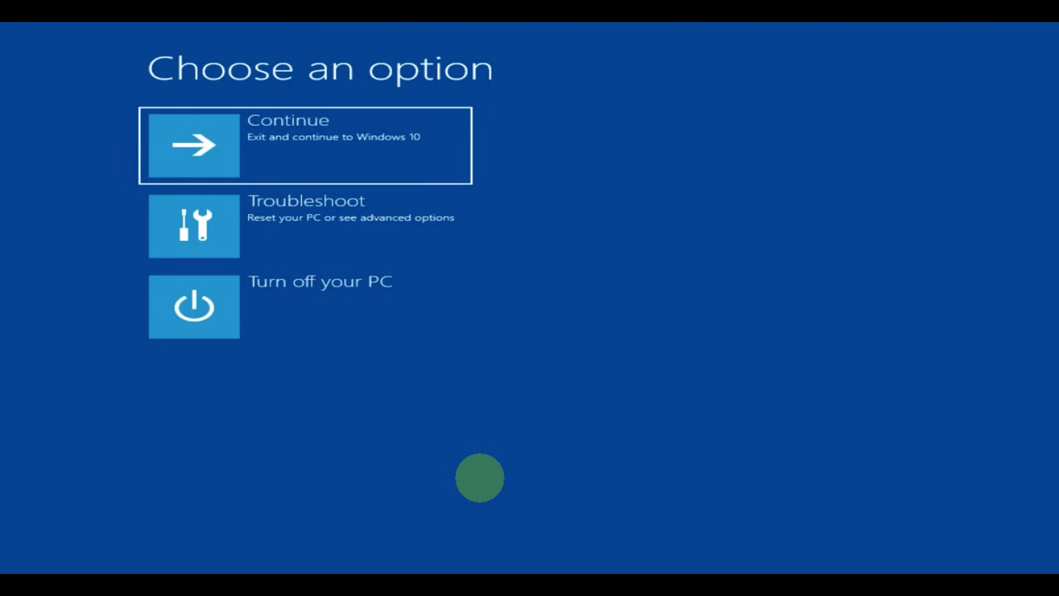
pyautogui.click(442, 223)
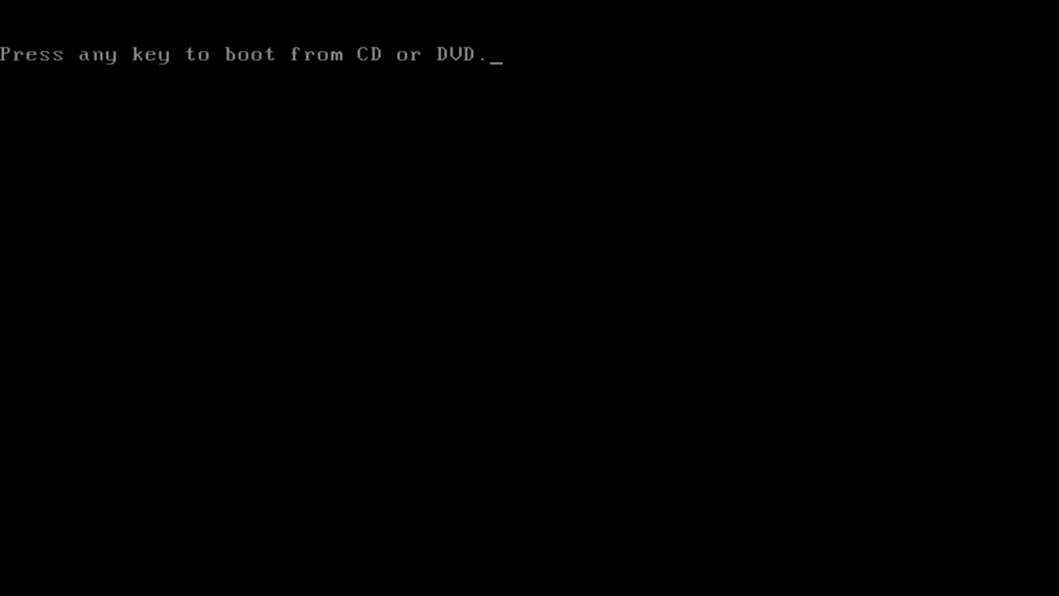
# Boot from the installation disc and accept the default language settings to reach Install now
pyautogui.press('Return')
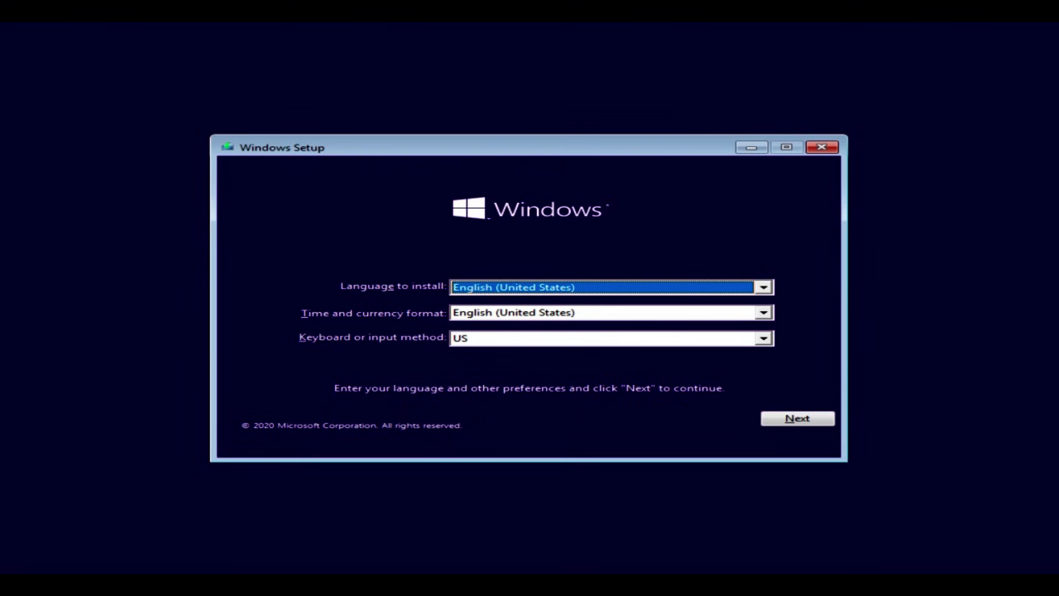
pyautogui.click(802, 420)
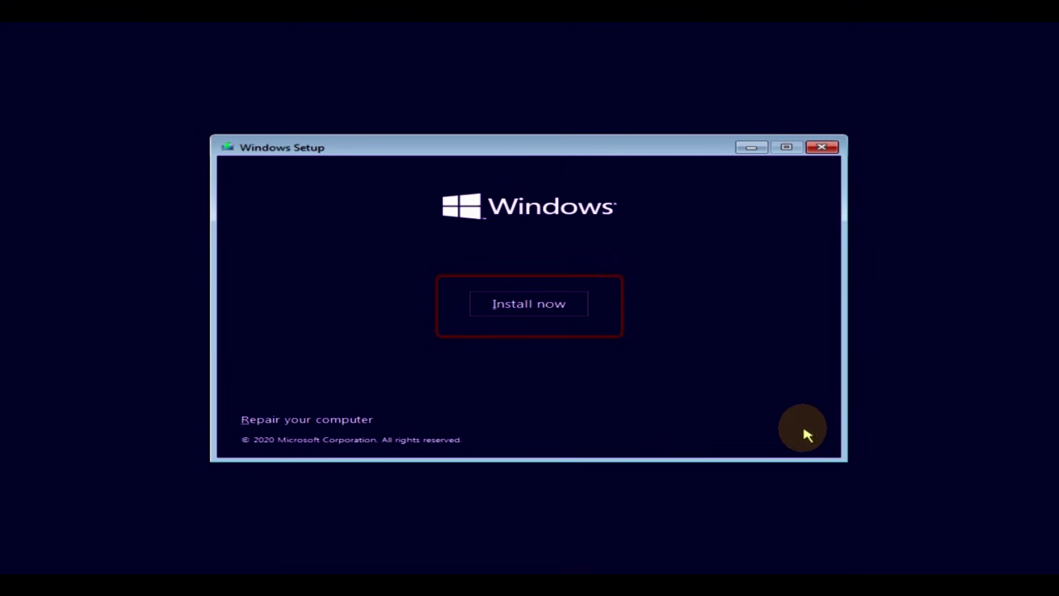